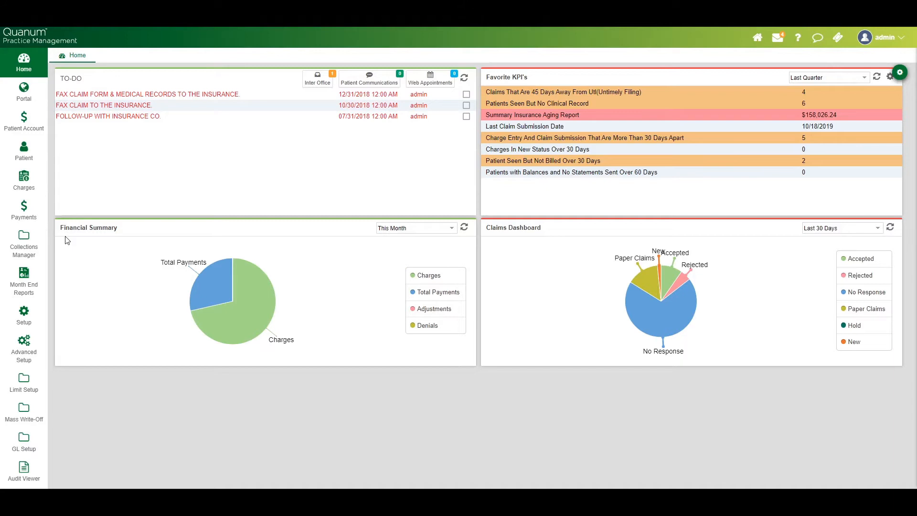
Step: Open Manual Posting from the payment functions and search existing payments by insurance (INS) for Cigna
click(24, 210)
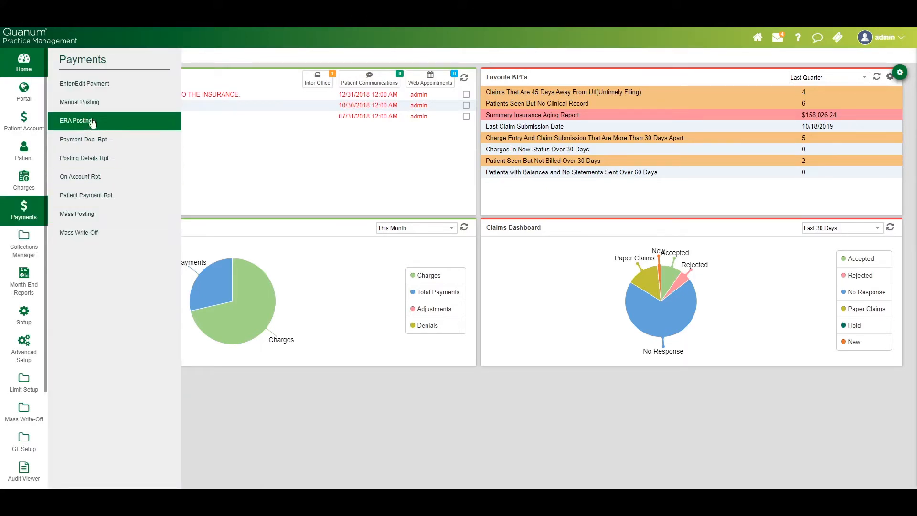
click(79, 102)
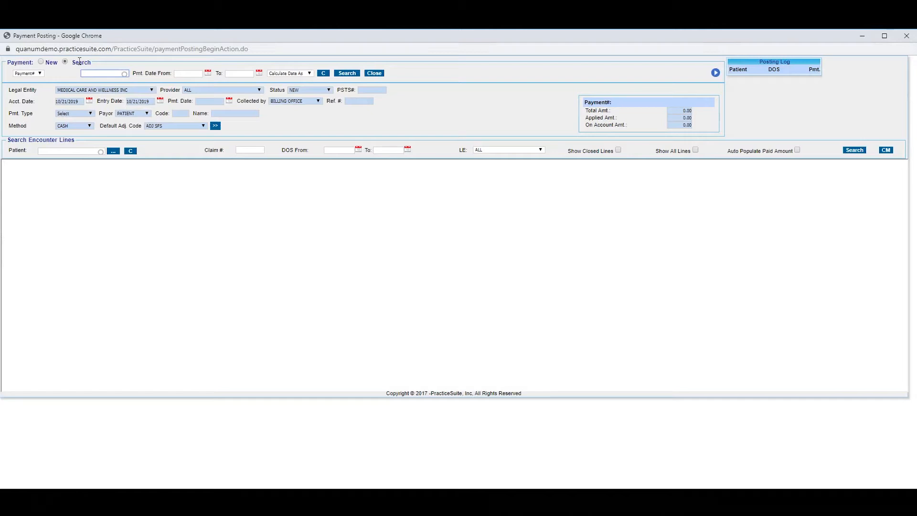
click(41, 74)
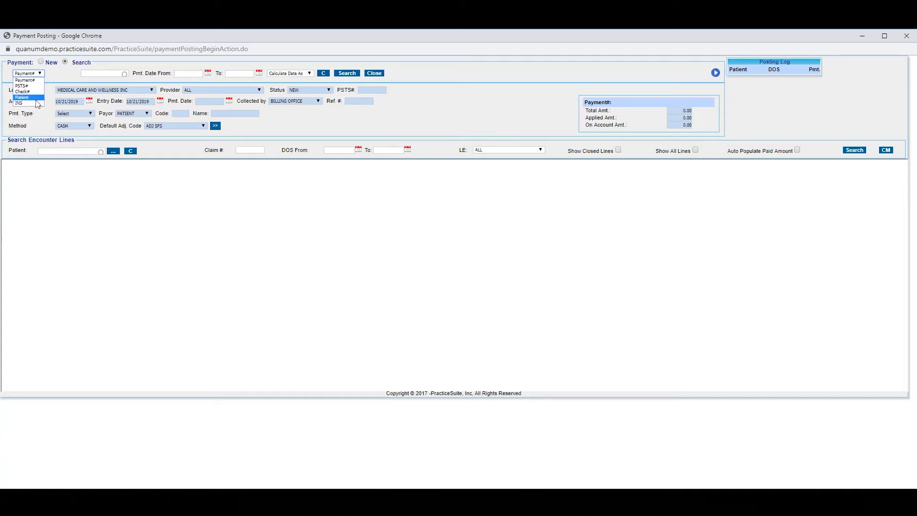
click(37, 103)
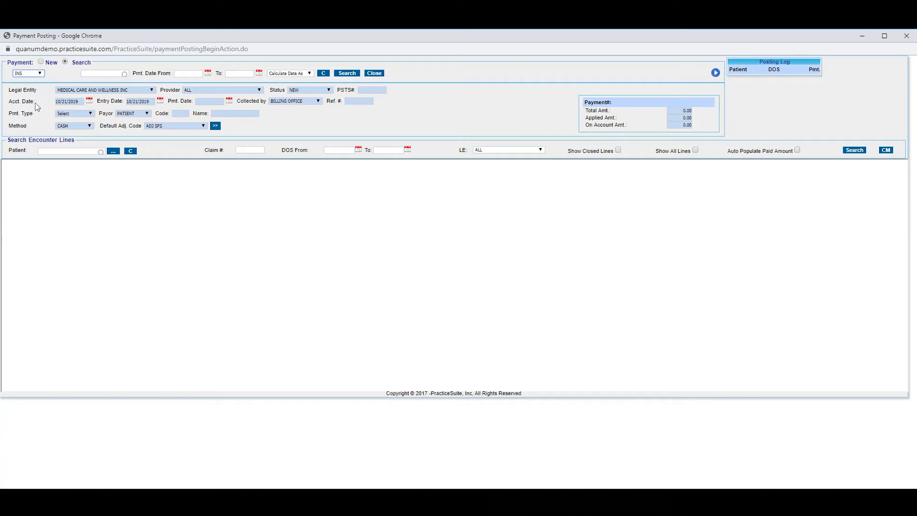
click(106, 72)
text(Cigna)
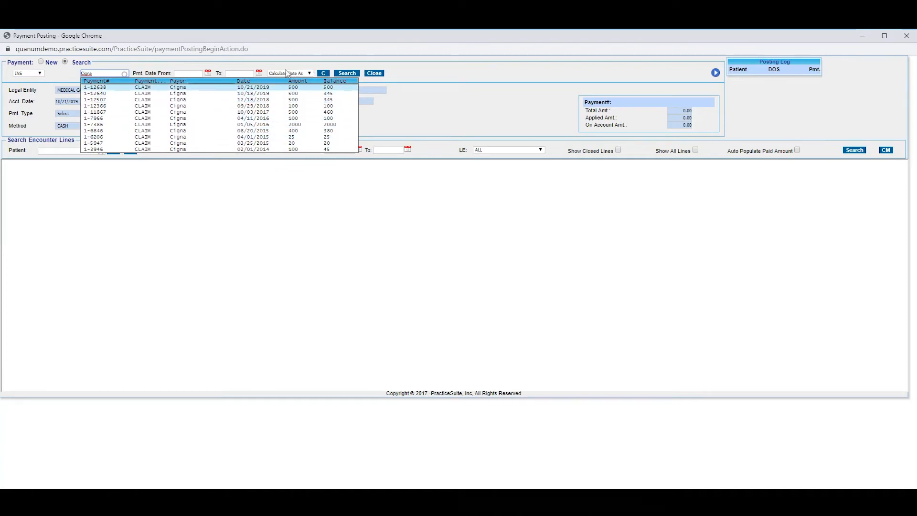
Step: Limit the existing payment search to Month-To-Date and load the Cigna claim payment dated 10/21/2019
click(310, 73)
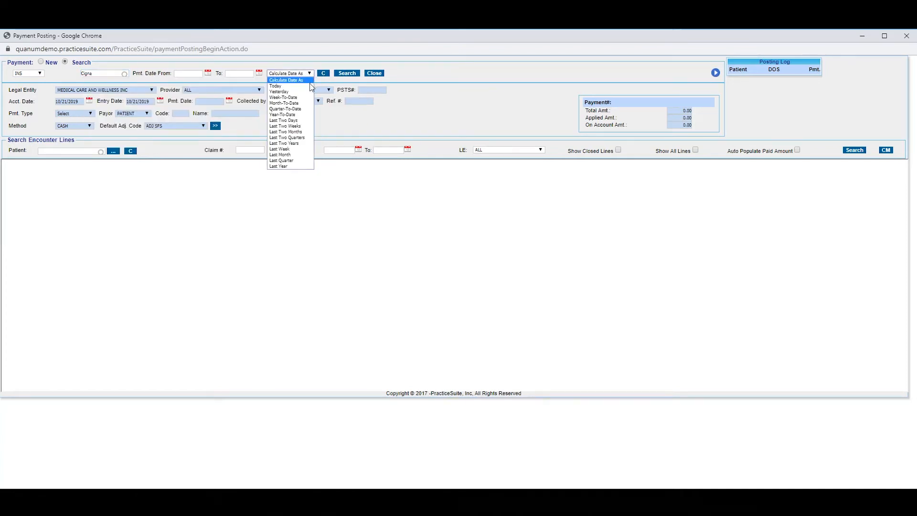
click(303, 103)
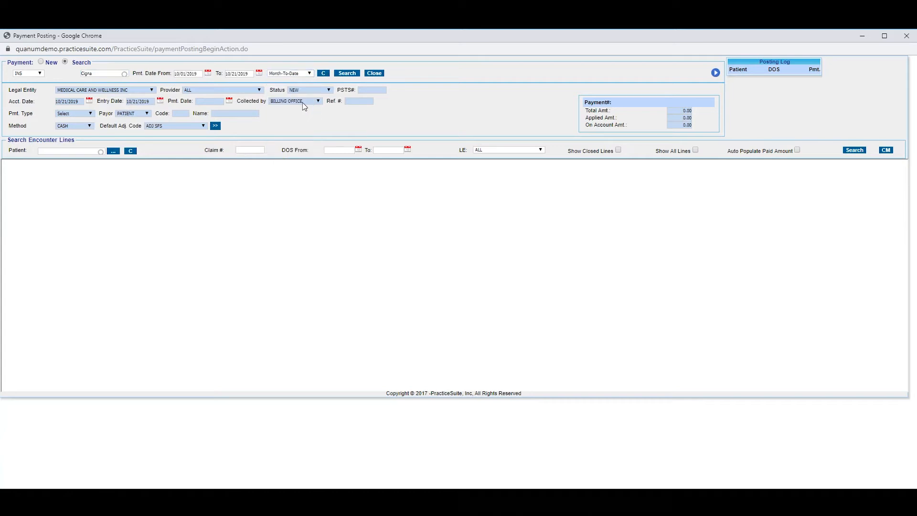
click(98, 75)
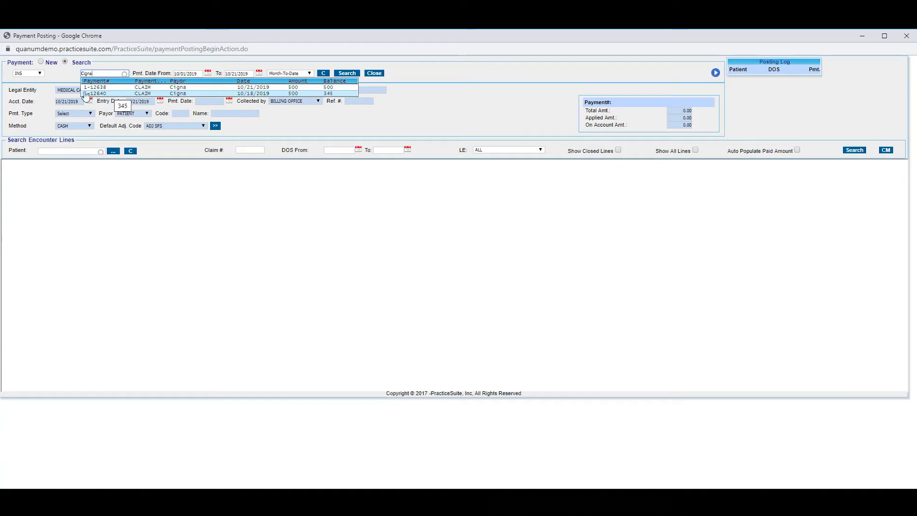
click(41, 73)
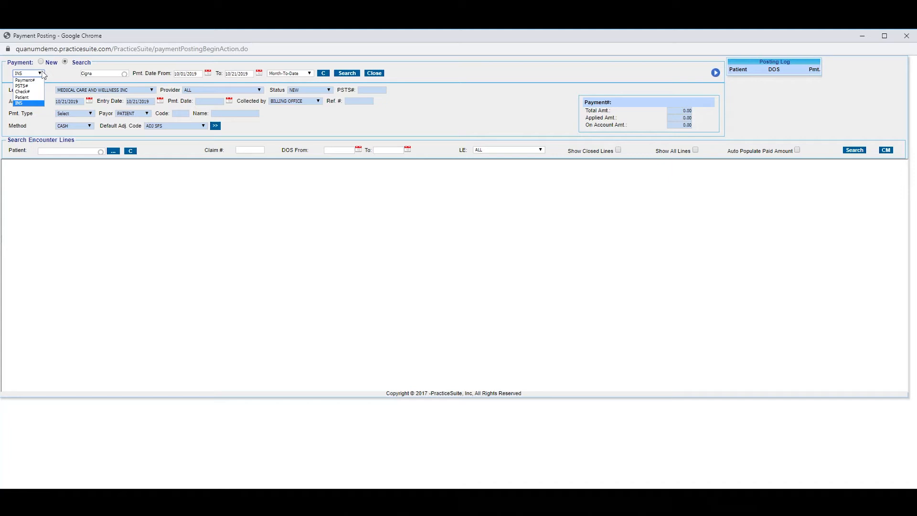
click(72, 75)
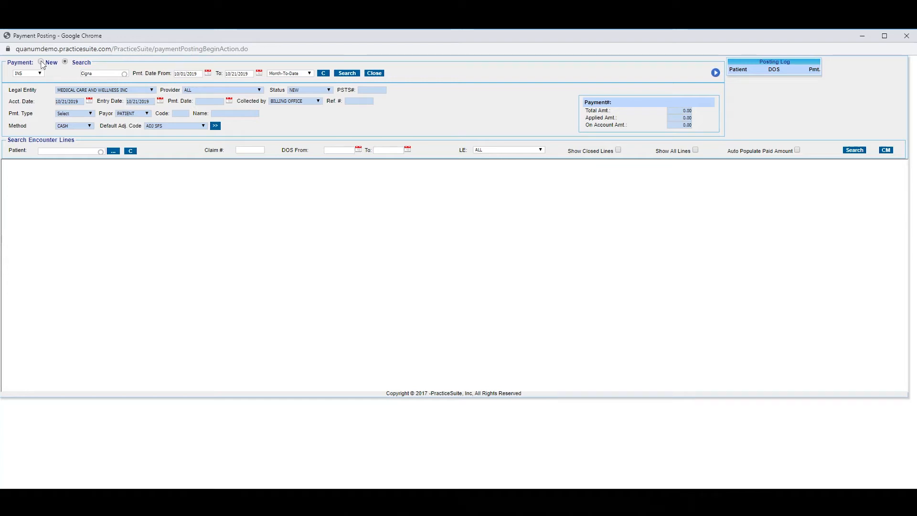
click(105, 73)
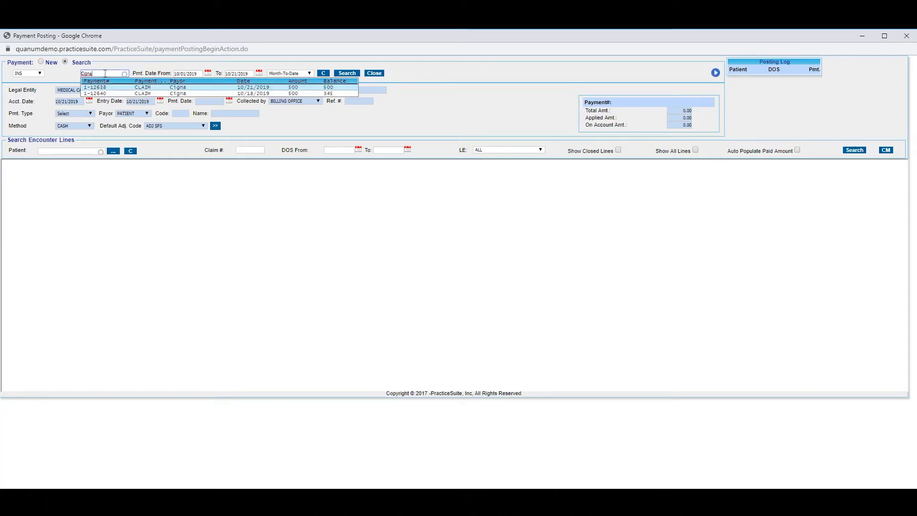
click(103, 88)
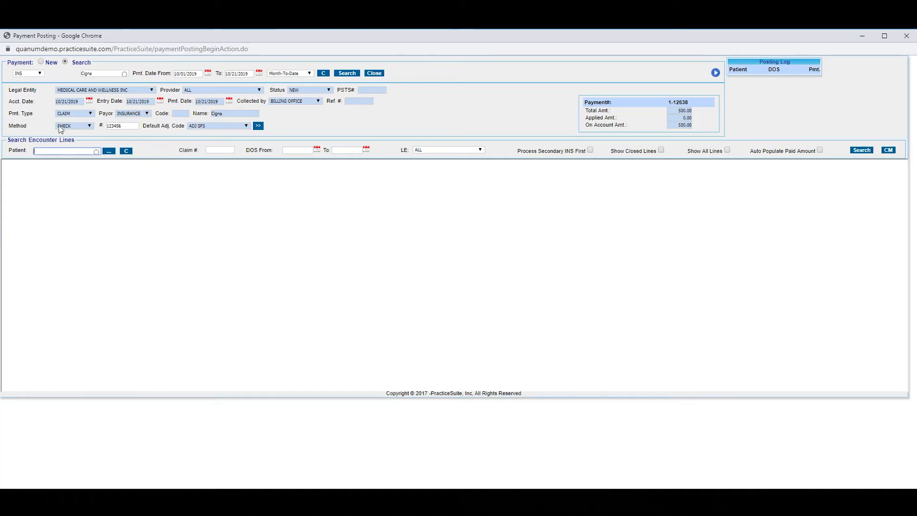
Step: Start a new payment with a payment date of 10/17/2019 and a total amount of 150.00
click(41, 63)
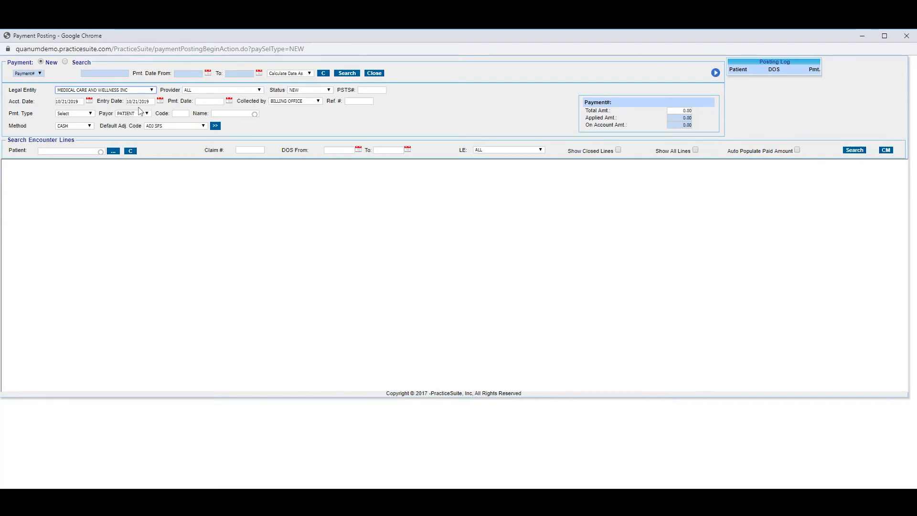
click(230, 101)
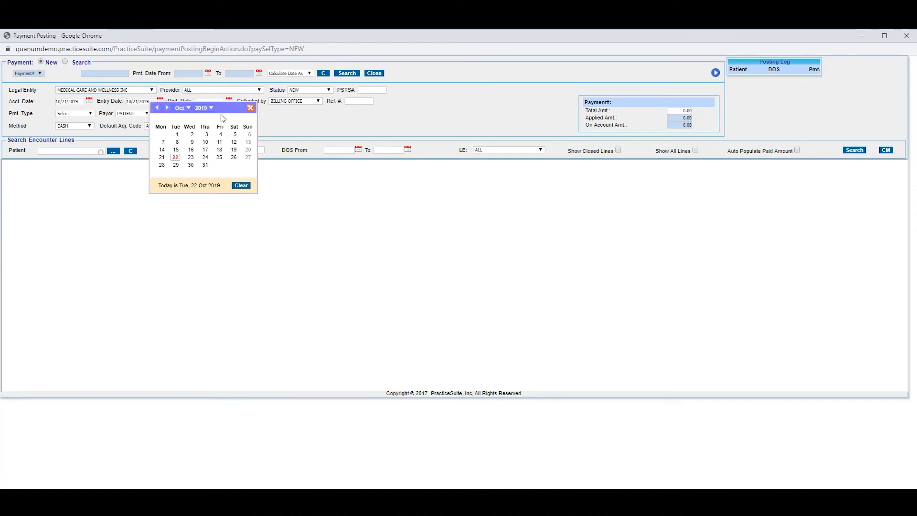
click(205, 150)
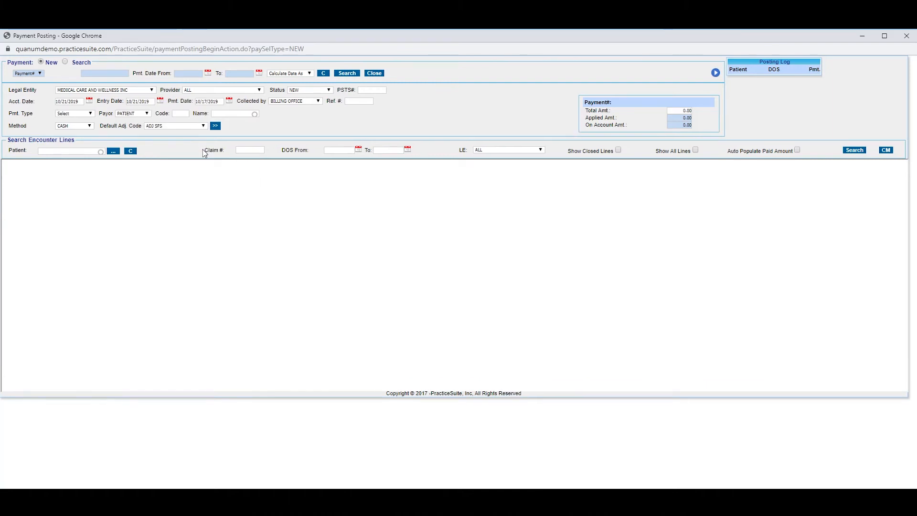
click(365, 101)
click(678, 110)
click(576, 221)
Step: Set the new payment's type to CLAIM and choose Aetna as the insurance payor
click(90, 114)
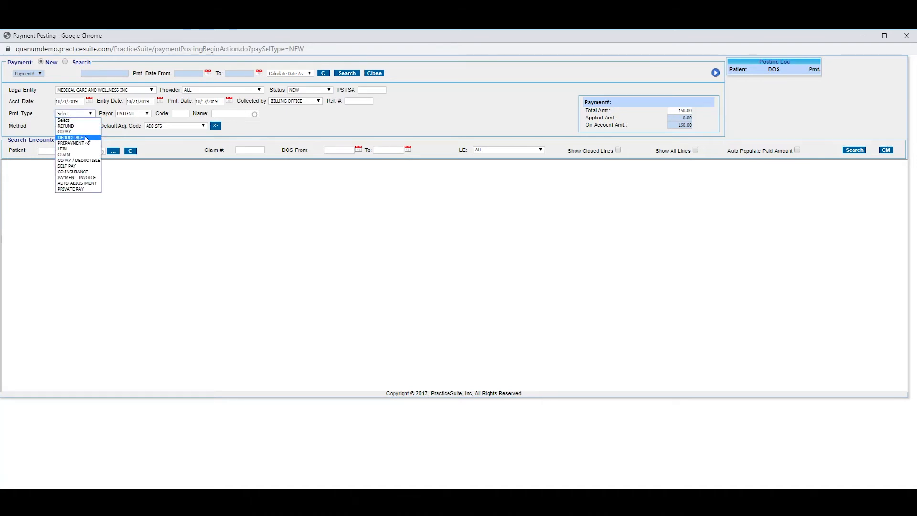
click(84, 154)
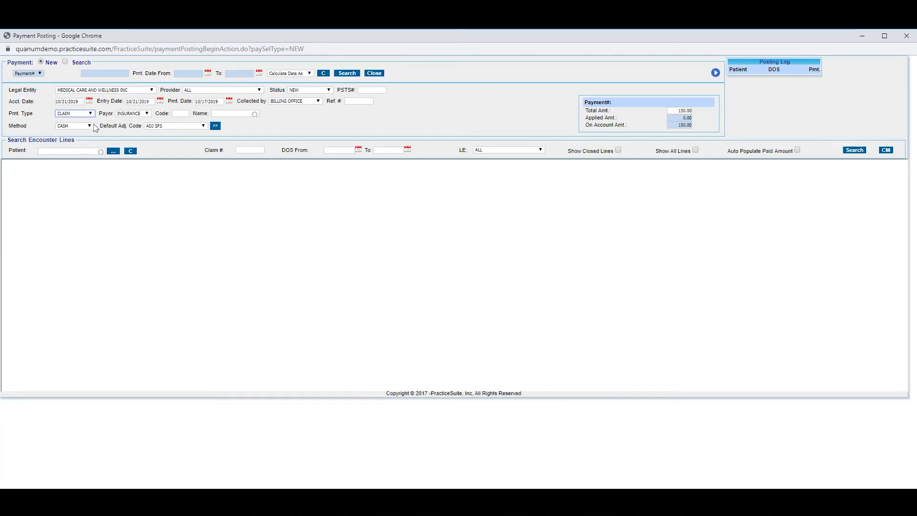
click(218, 113)
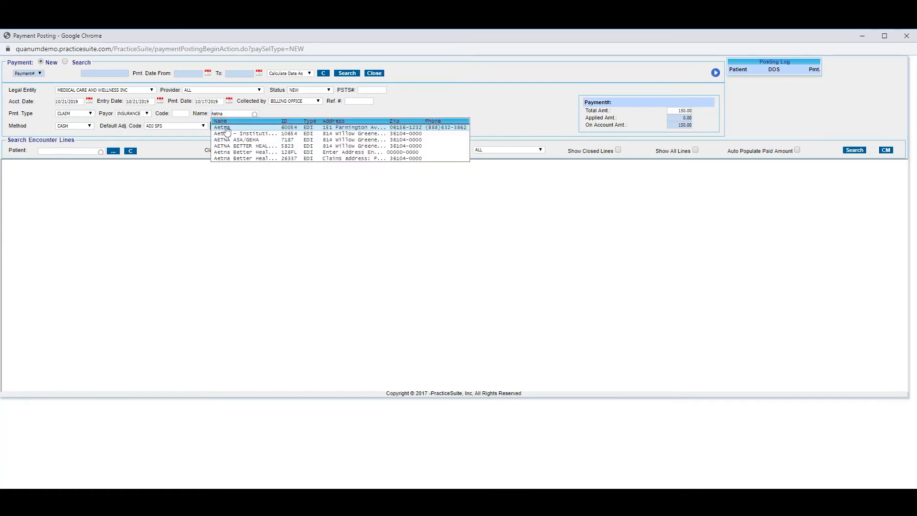
click(227, 130)
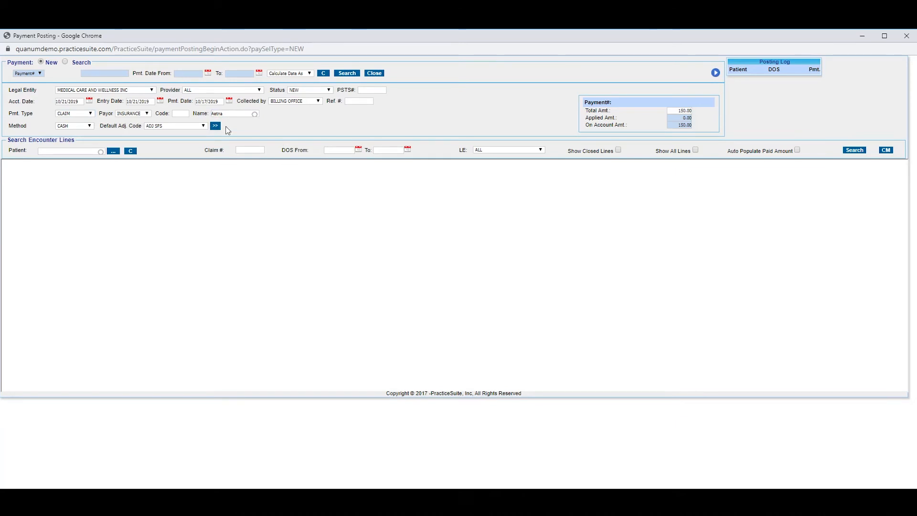
Step: Set the payment method to CHECK with number 1212121 and choose ADJ SFS as the default adjustment code
click(89, 126)
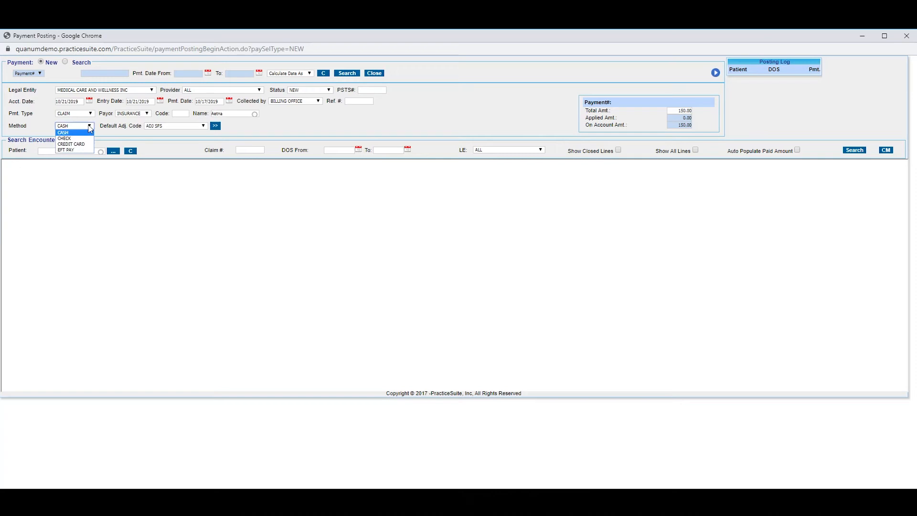
click(67, 138)
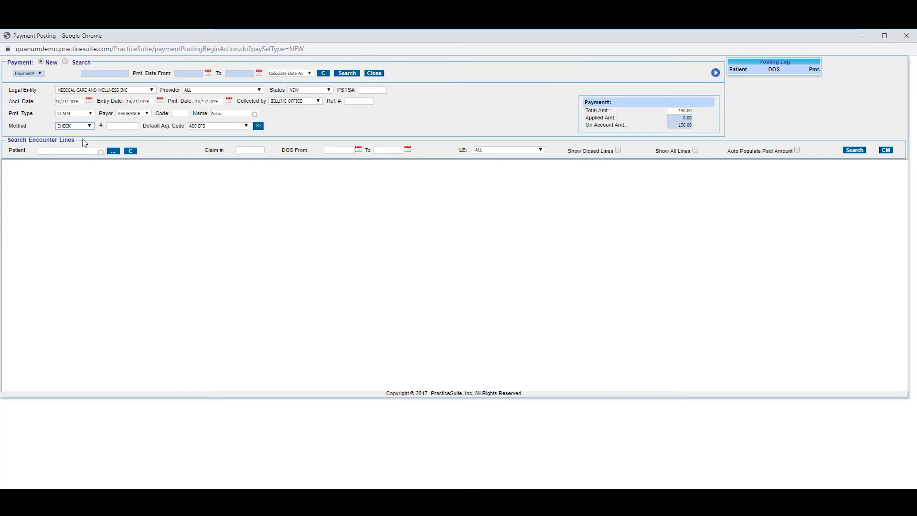
click(120, 126)
text(1212121)
click(165, 178)
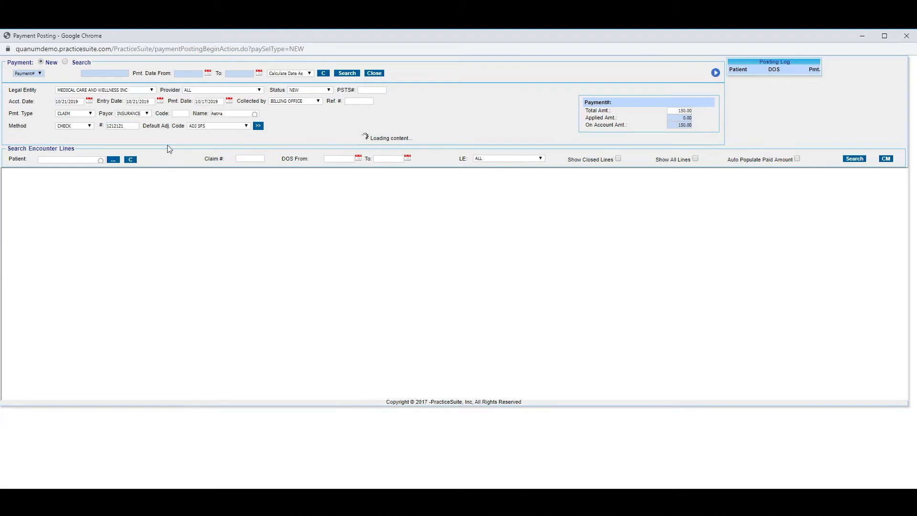
click(246, 126)
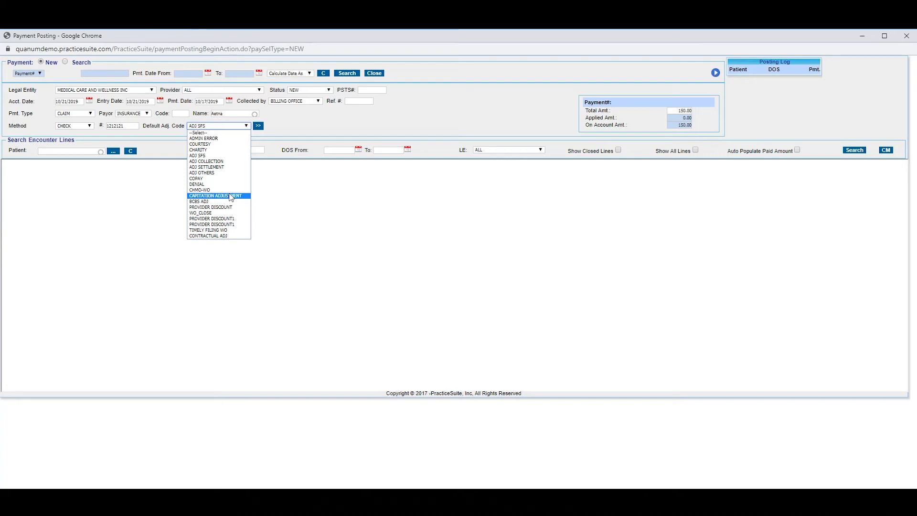
click(227, 156)
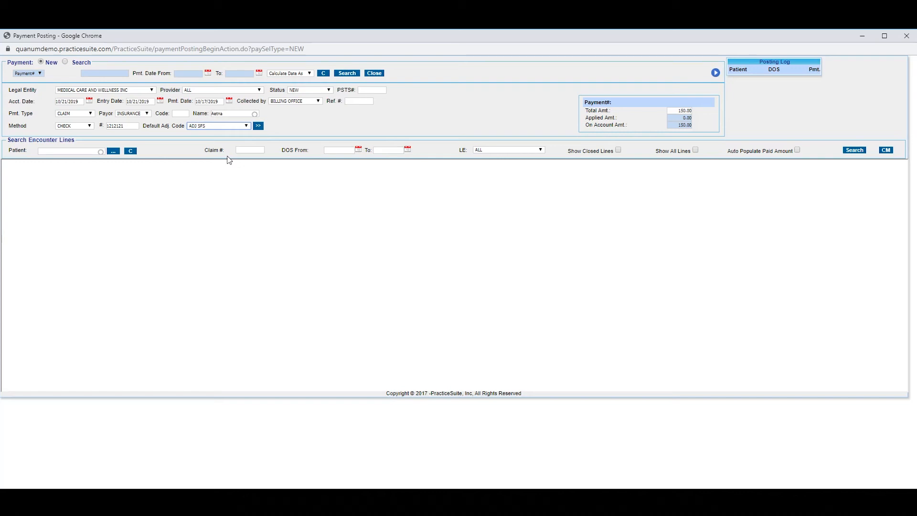
Step: Expand the additional payment details and save the new payment by moving on to the encounter line's patient search
click(259, 126)
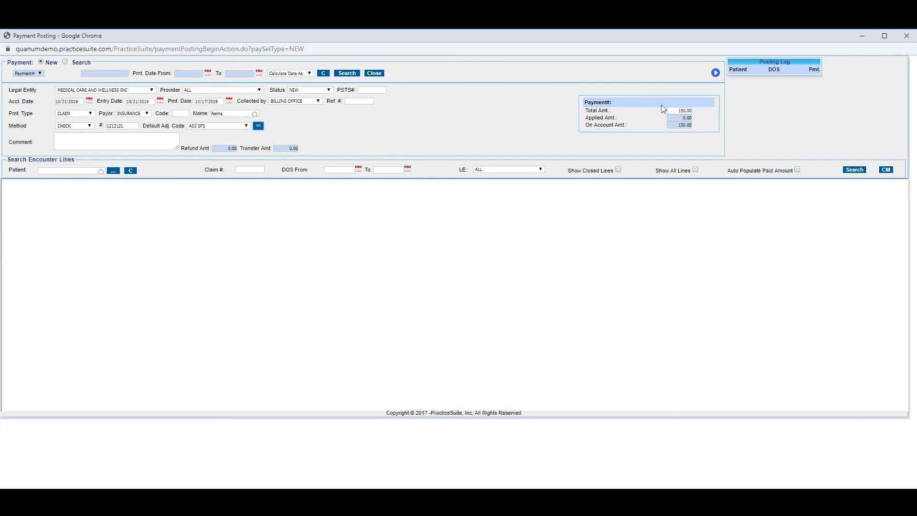
click(70, 169)
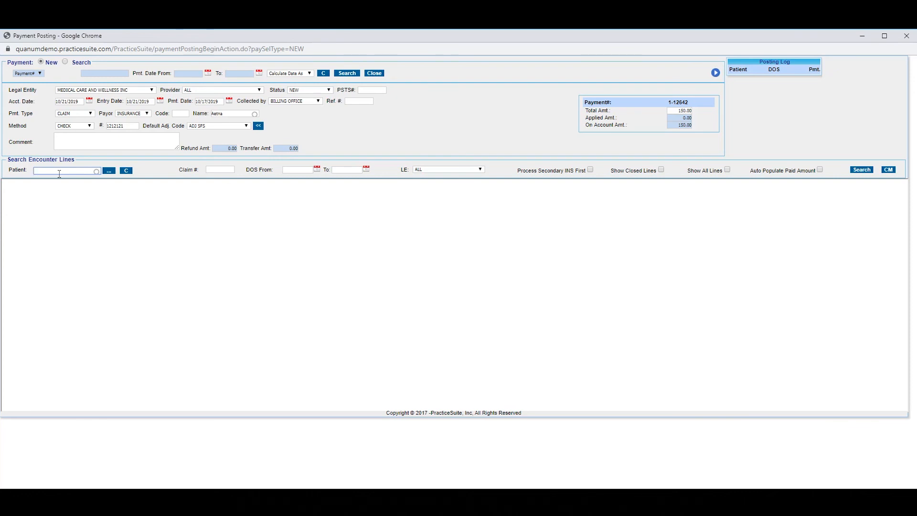
Step: Start another blank new payment and activate the patient field of the encounter line search
click(42, 63)
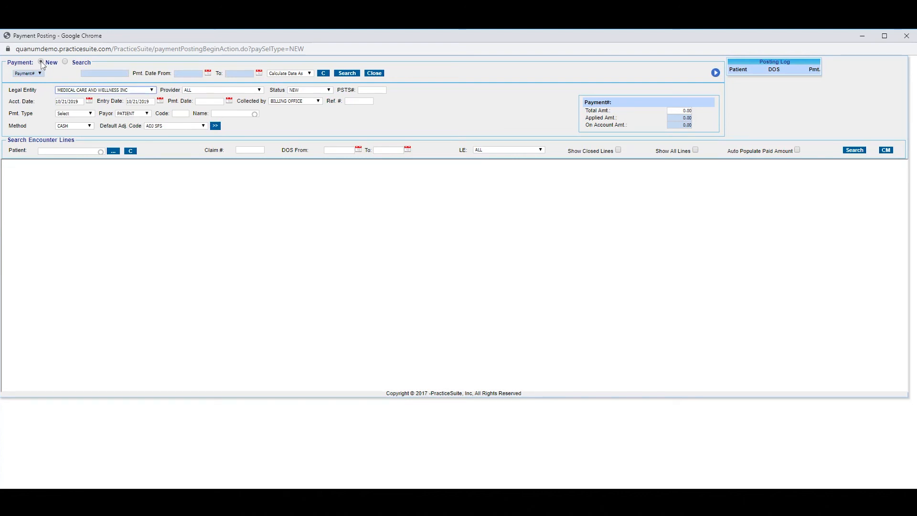
click(56, 152)
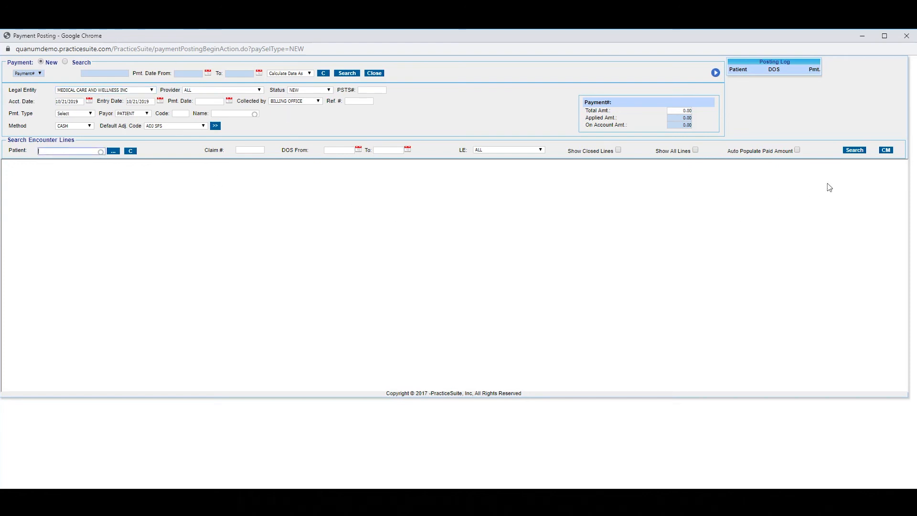